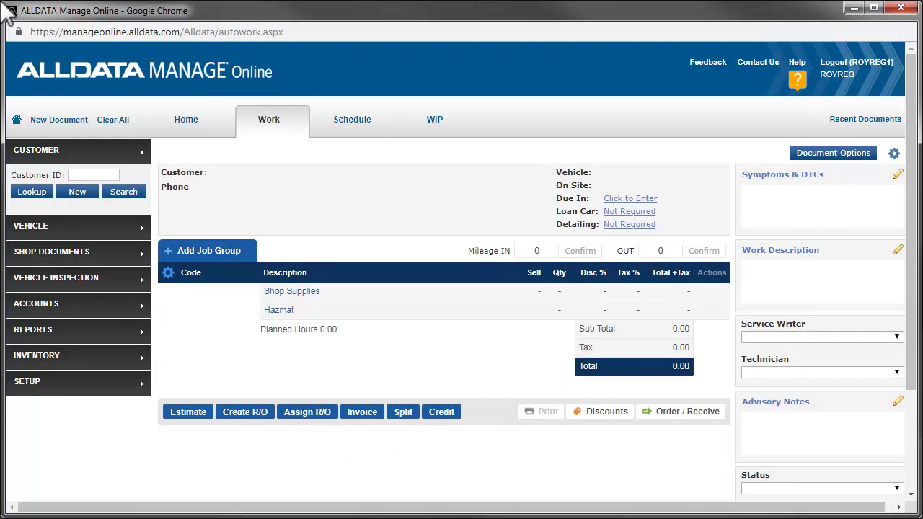
Step: Enable Use Suggested Jobs in the General user options and save the settings
{"action": "left_click", "coordinate": [77, 382]}
{"action": "left_click", "coordinate": [910, 477]}
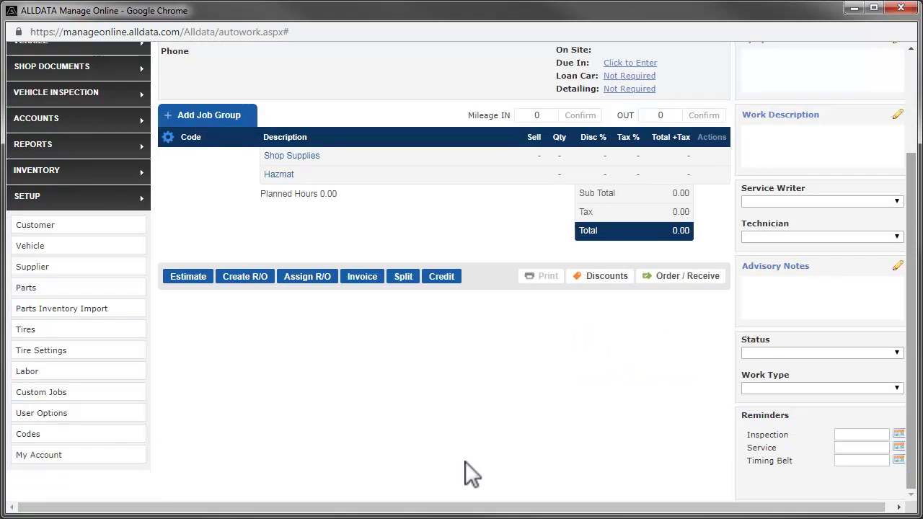
{"action": "left_click", "coordinate": [110, 408]}
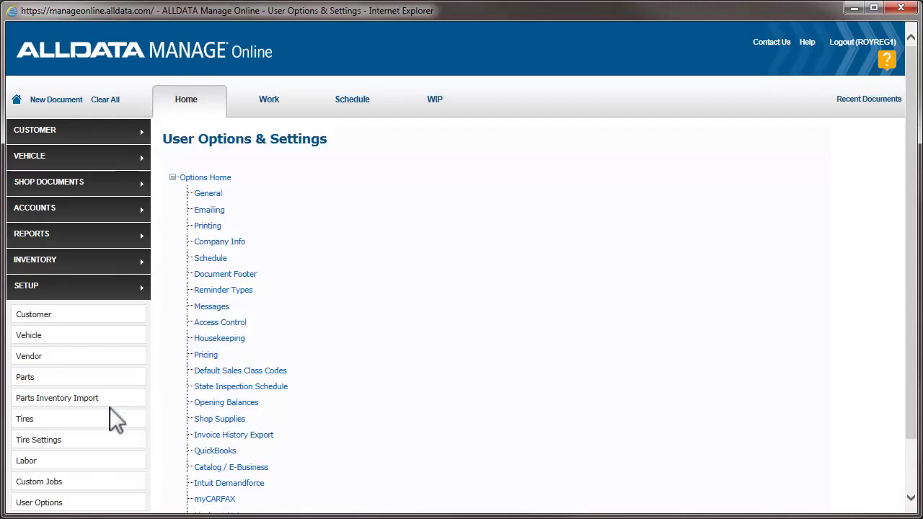
{"action": "left_click", "coordinate": [209, 192]}
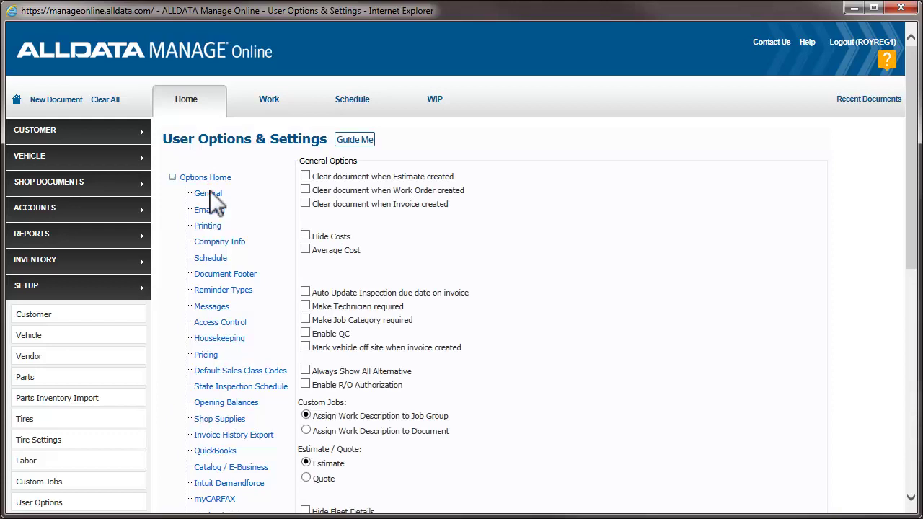
{"action": "left_click", "coordinate": [911, 478]}
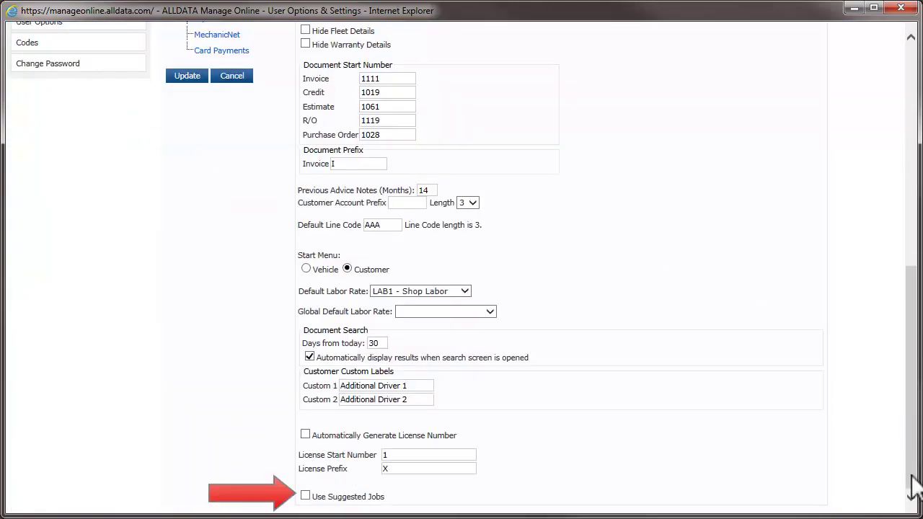
{"action": "left_click", "coordinate": [305, 496]}
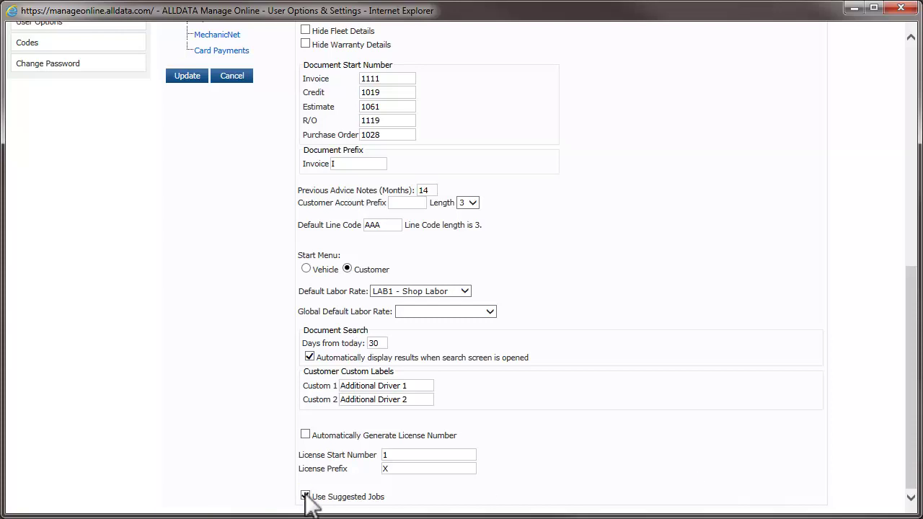
{"action": "left_click", "coordinate": [185, 77]}
{"action": "left_click", "coordinate": [644, 323]}
Step: In the Symptoms code settings, assign Rear Drum Brake Service, Front Brake Service and Rear Disc Brake Service as suggested jobs for Noisy Brakes
{"action": "left_click", "coordinate": [58, 40]}
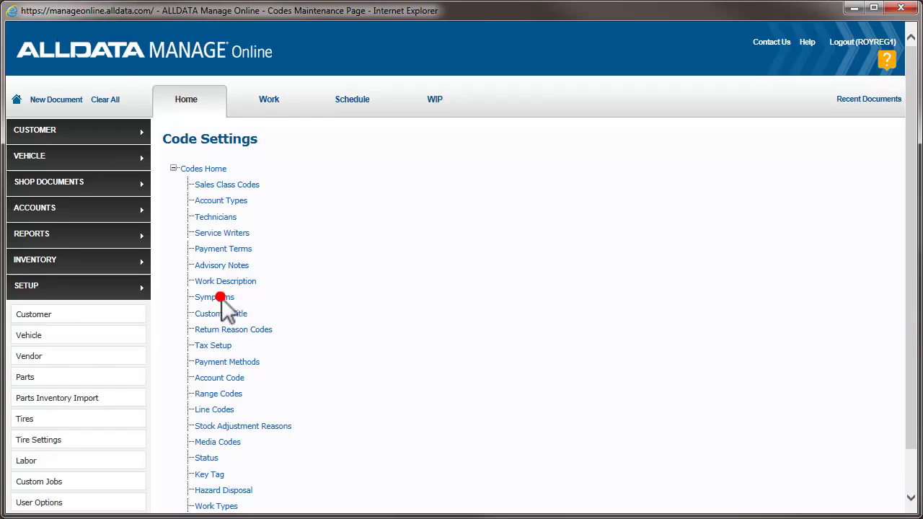
{"action": "left_click", "coordinate": [217, 298]}
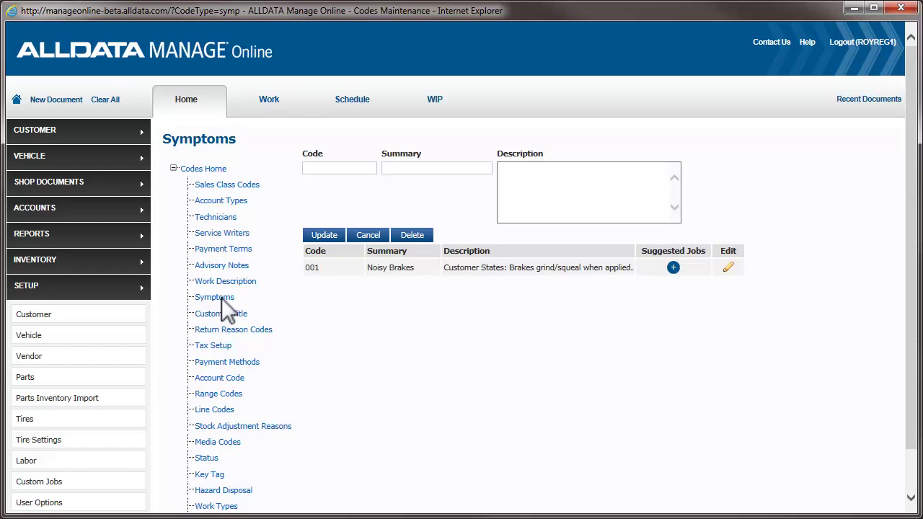
{"action": "left_click", "coordinate": [672, 267]}
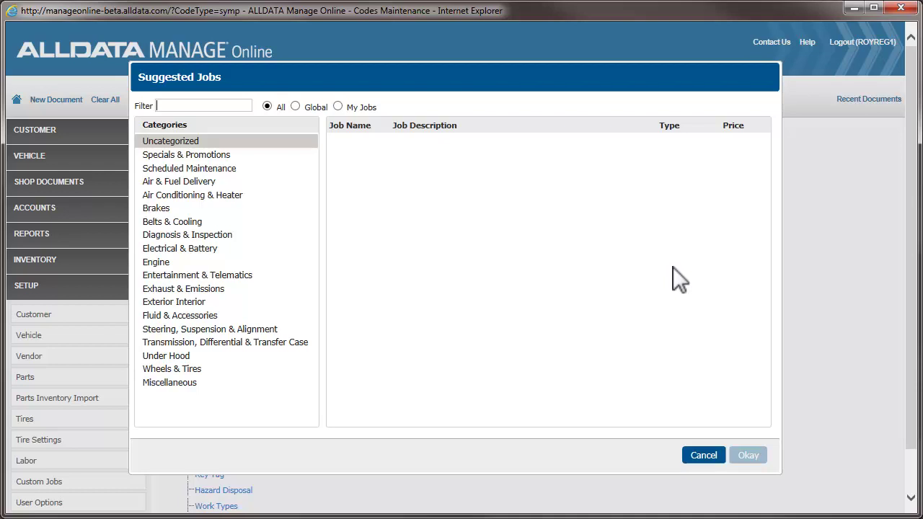
{"action": "left_click", "coordinate": [209, 206]}
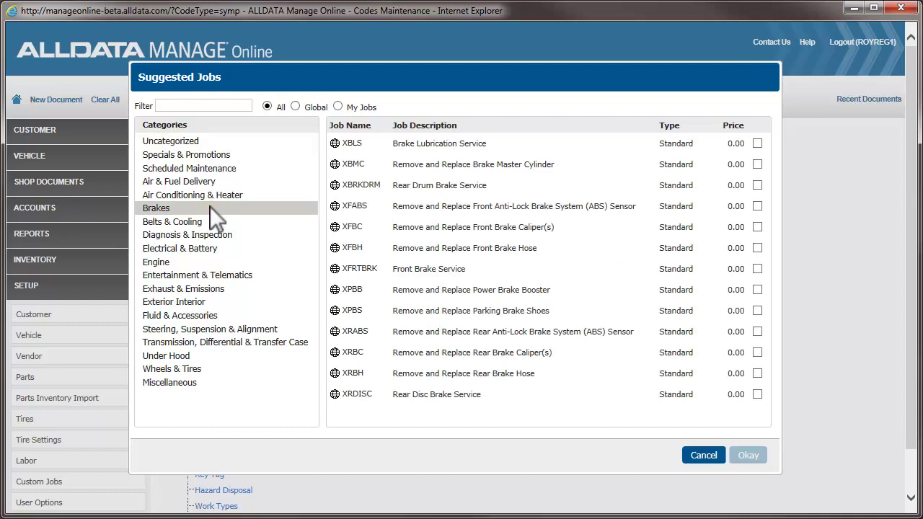
{"action": "left_click", "coordinate": [757, 186]}
{"action": "left_click", "coordinate": [756, 268]}
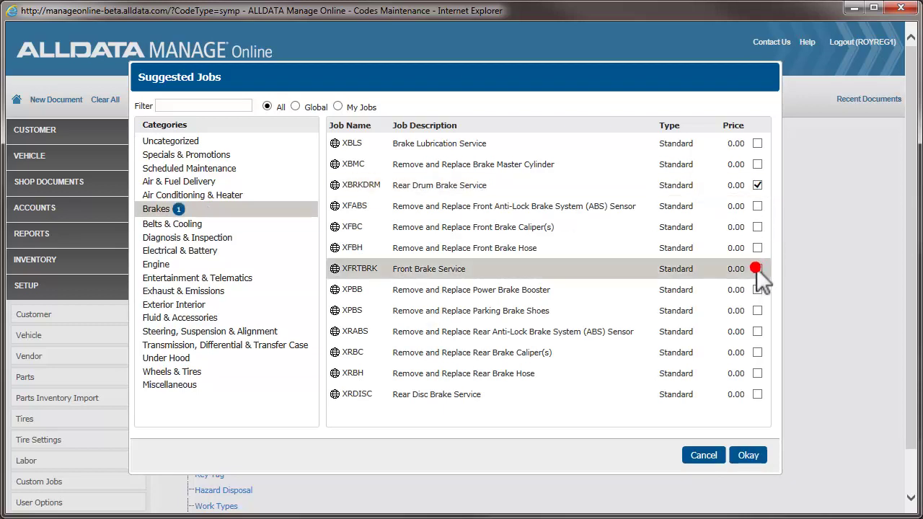
{"action": "left_click", "coordinate": [757, 393]}
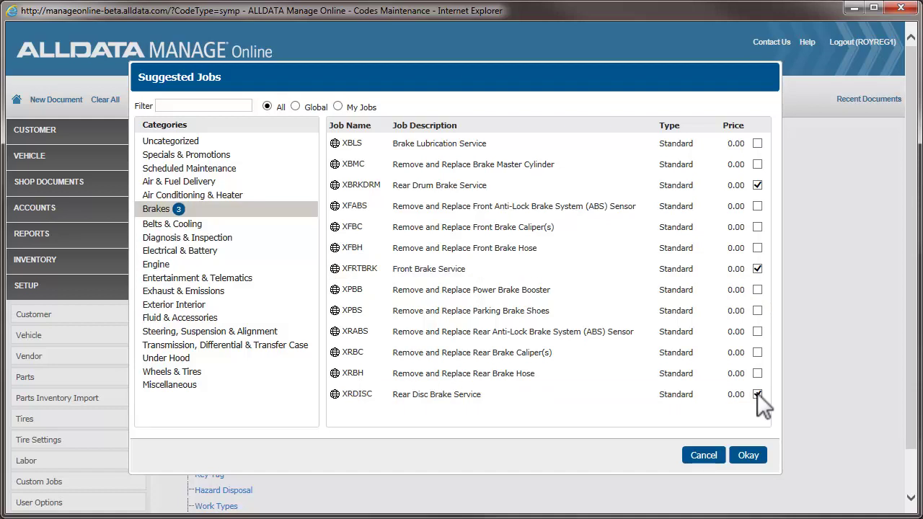
{"action": "left_click", "coordinate": [749, 455]}
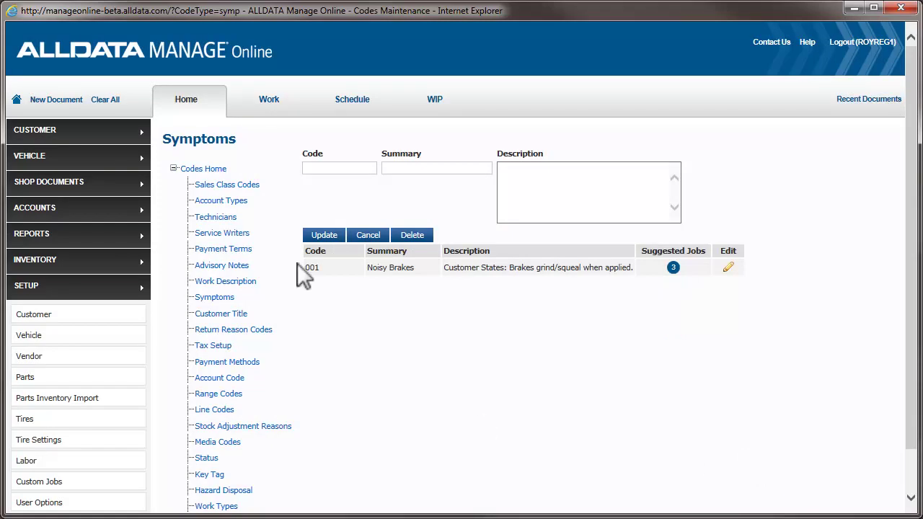
Step: Add the predefined Noisy Brakes symptom to the 2011 Chevrolet Camaro's work document and create an estimate from it
{"action": "left_click", "coordinate": [264, 99]}
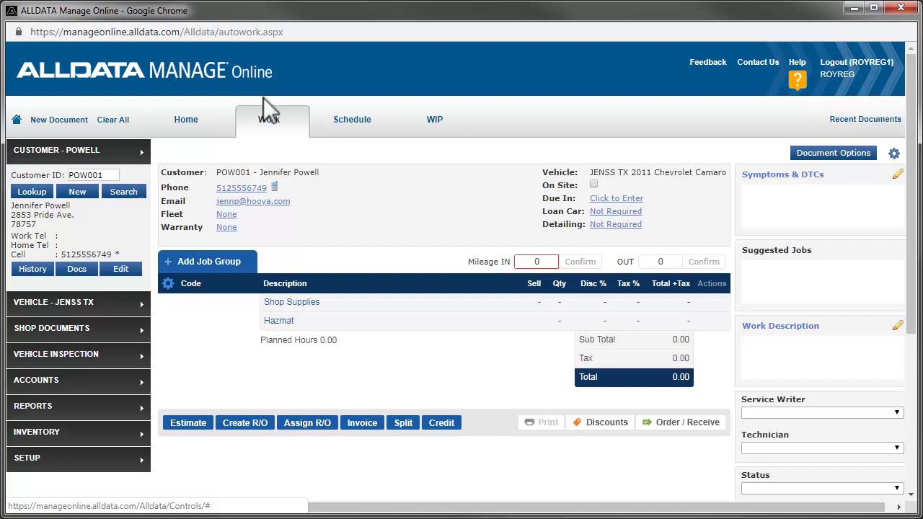
{"action": "left_click", "coordinate": [762, 177]}
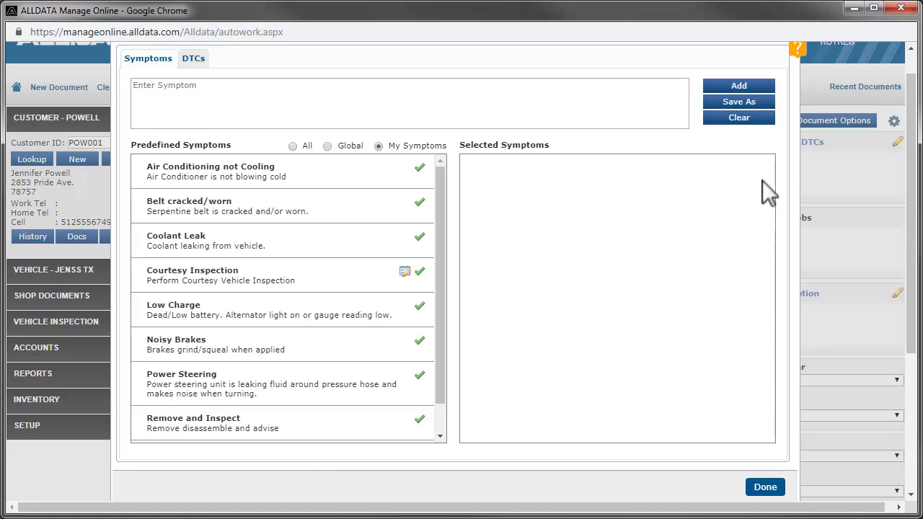
{"action": "left_click", "coordinate": [418, 340]}
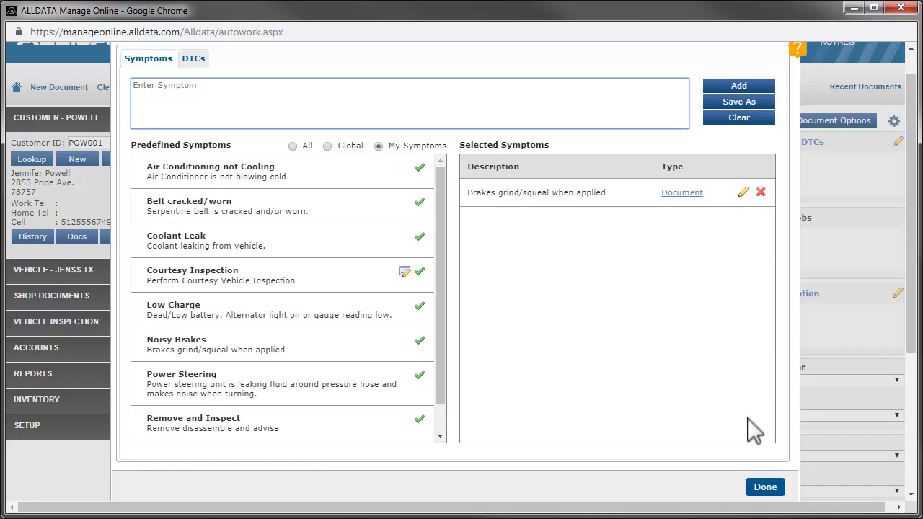
{"action": "left_click", "coordinate": [764, 487]}
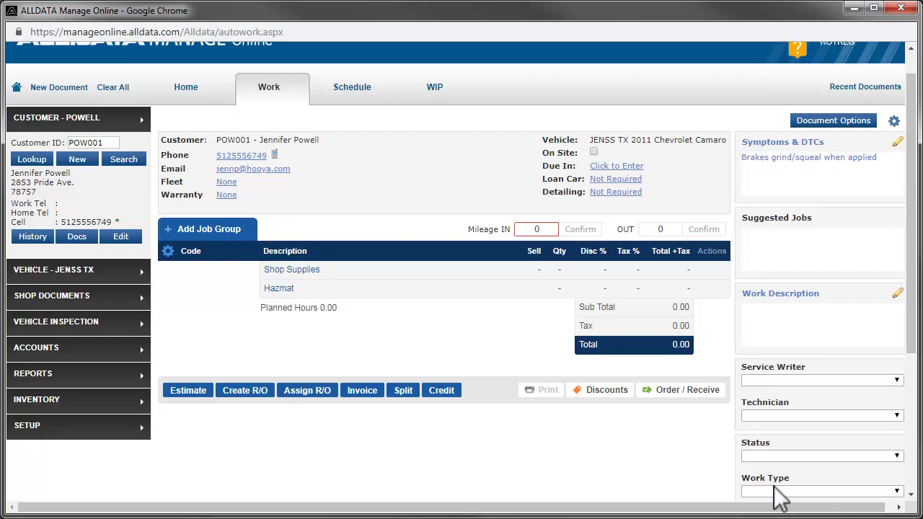
{"action": "left_click", "coordinate": [188, 390]}
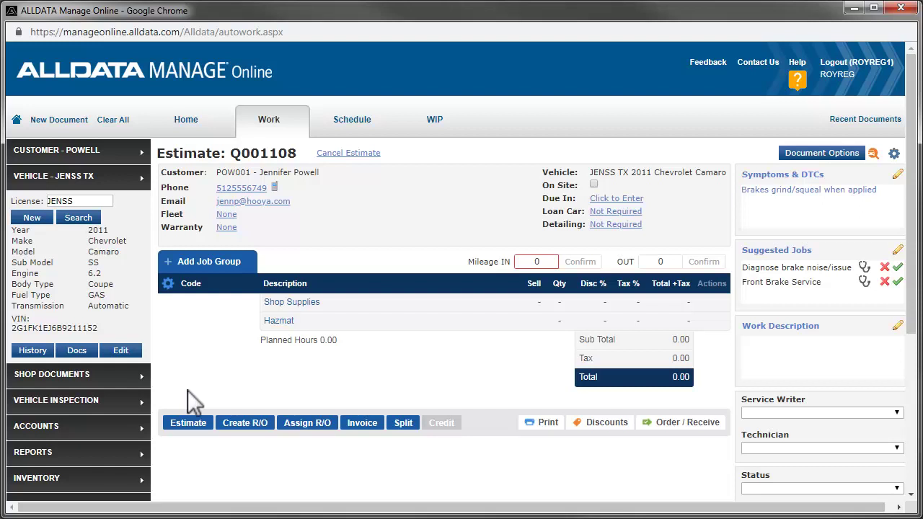
Step: Accept the suggested job Diagnose brake noise/issue and assign the brakes grind/squeal symptom to that job group
{"action": "left_click", "coordinate": [898, 267]}
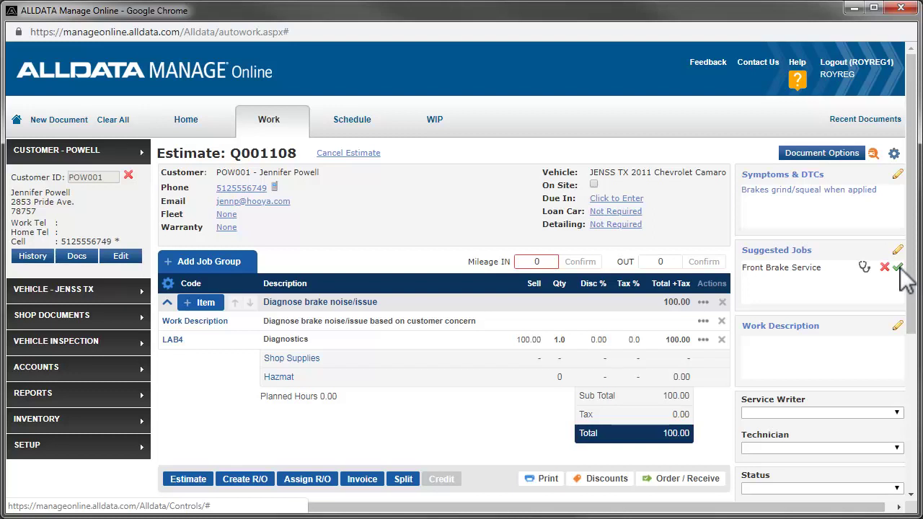
{"action": "left_click", "coordinate": [806, 181]}
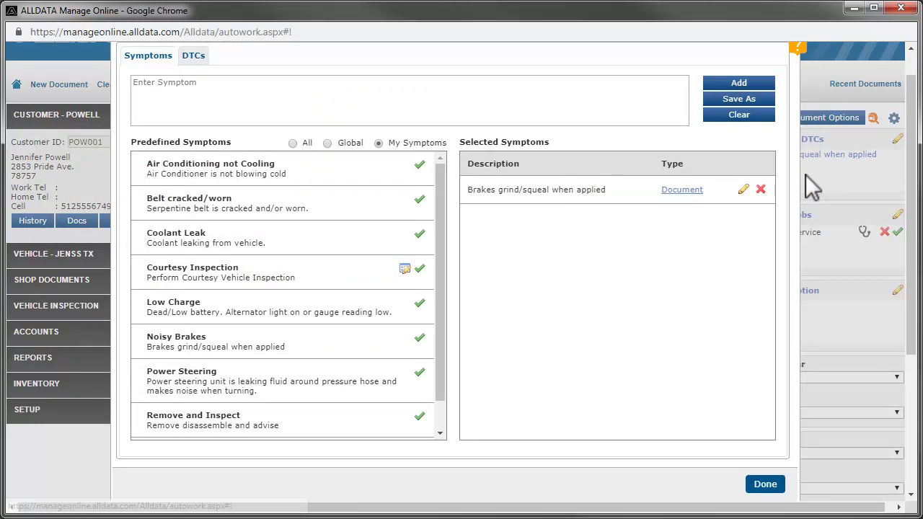
{"action": "left_click", "coordinate": [679, 190]}
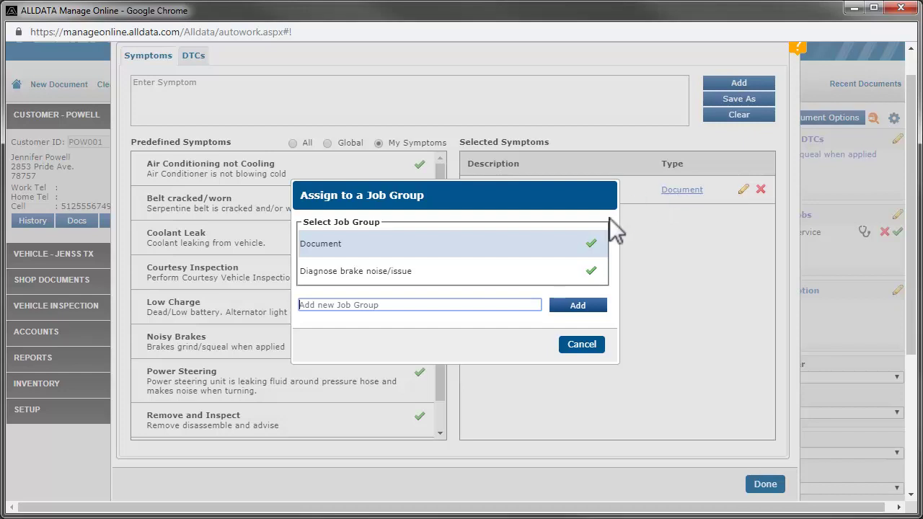
{"action": "left_click", "coordinate": [591, 271]}
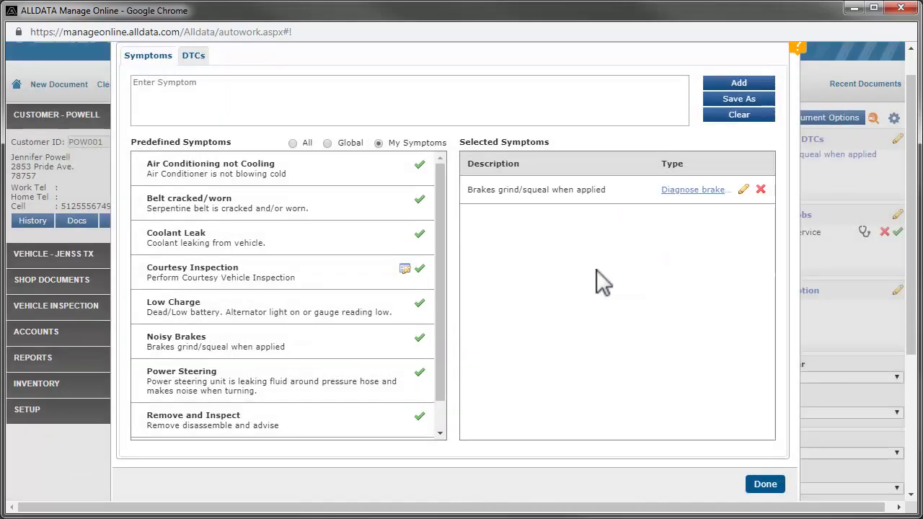
{"action": "left_click", "coordinate": [768, 486]}
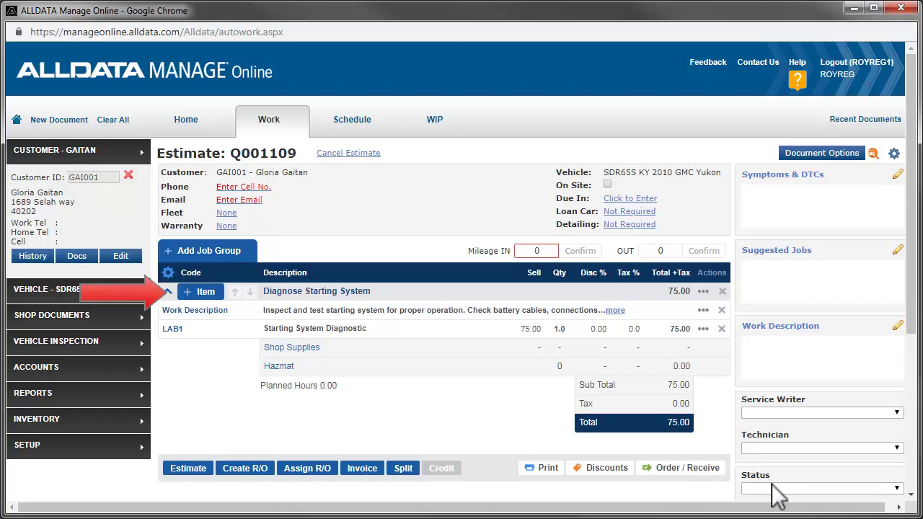
Step: Add the predefined No Crank, No Start symptom to the Diagnose Starting System job group, filtering the symptoms by "no start"
{"action": "left_click", "coordinate": [209, 292]}
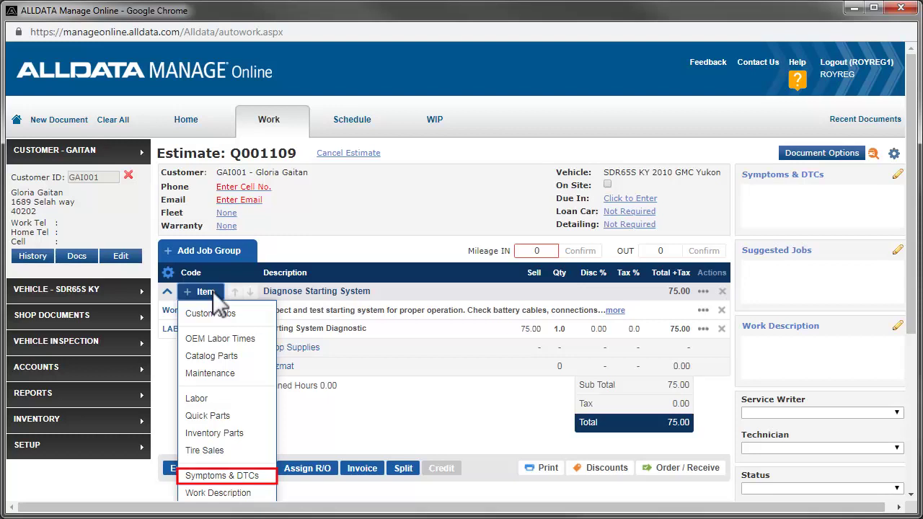
{"action": "left_click", "coordinate": [252, 476]}
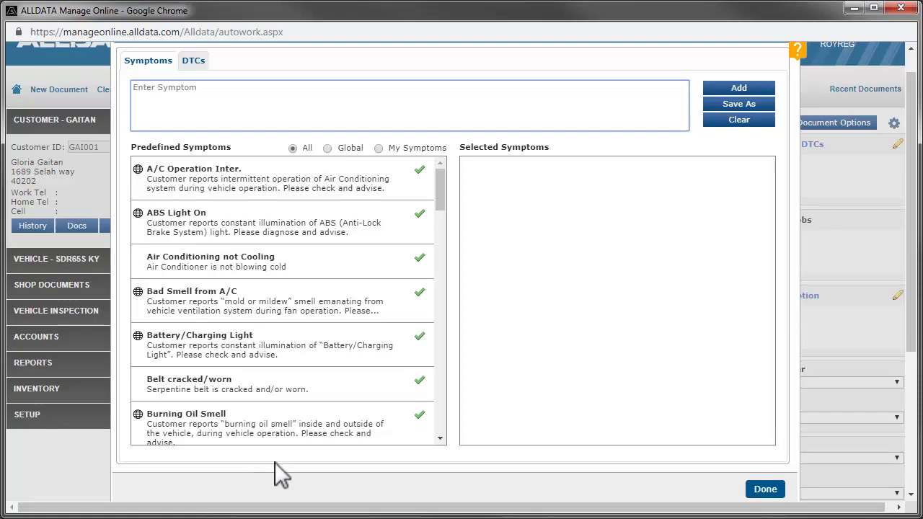
{"action": "left_click", "coordinate": [327, 107]}
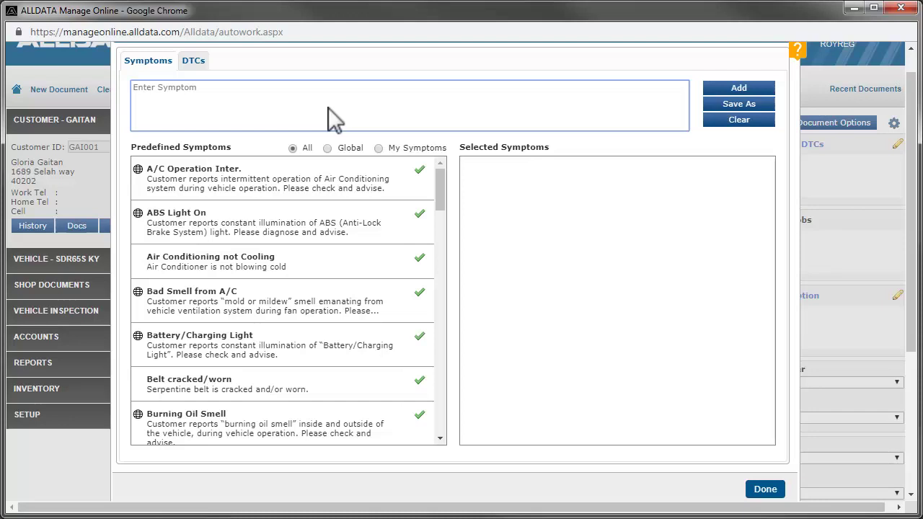
{"action": "type", "text": "no start"}
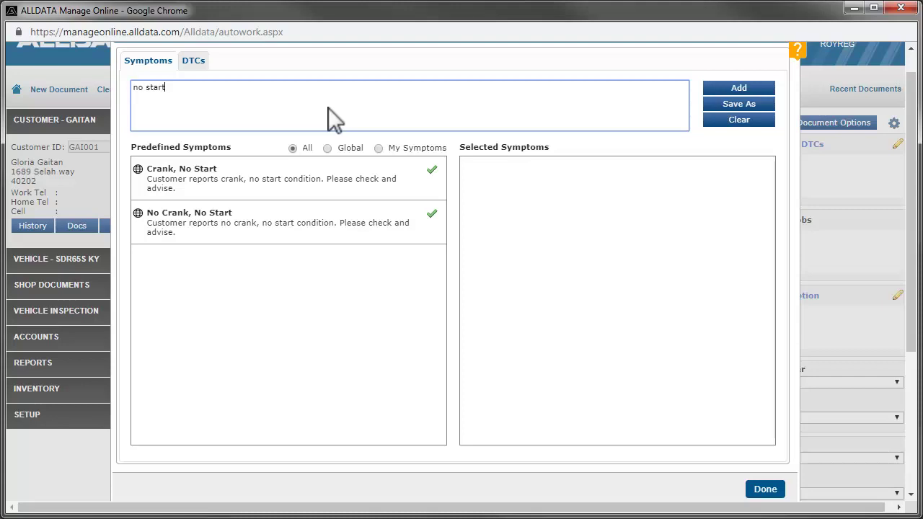
{"action": "left_click", "coordinate": [430, 215]}
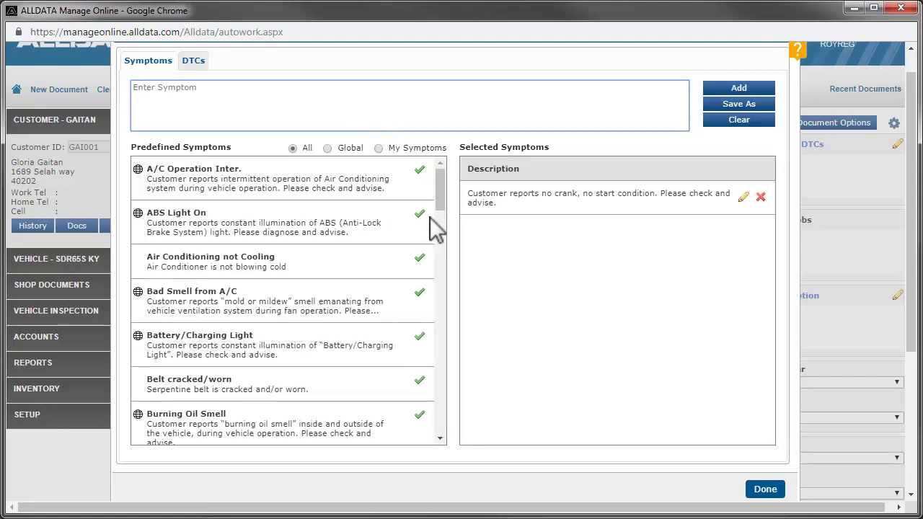
{"action": "left_click", "coordinate": [765, 489]}
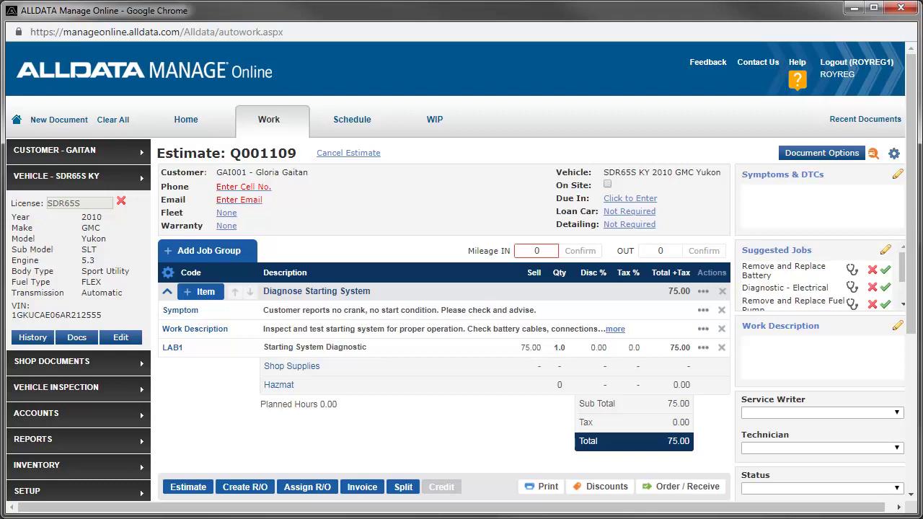